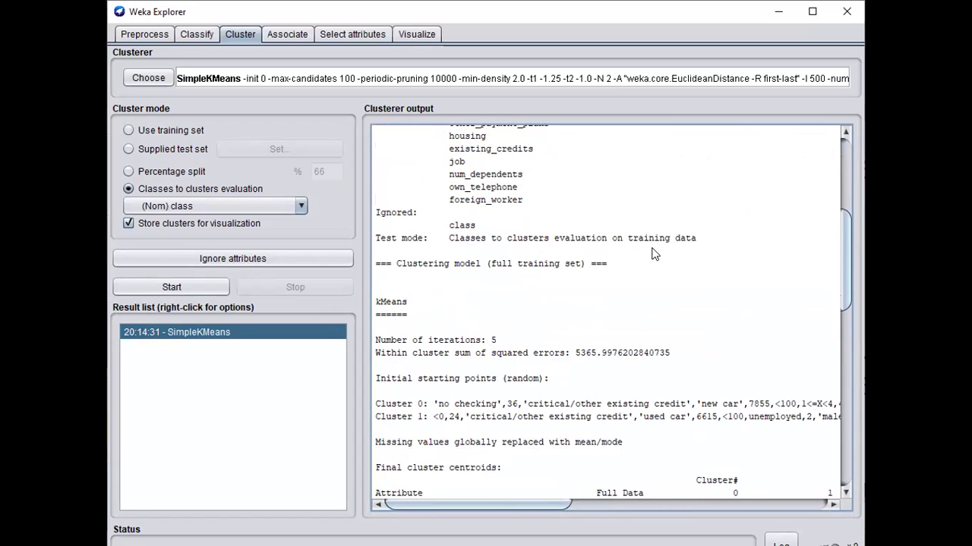
pyautogui.scroll(-1, 687, 258)
pyautogui.scroll(-1, 687, 258)
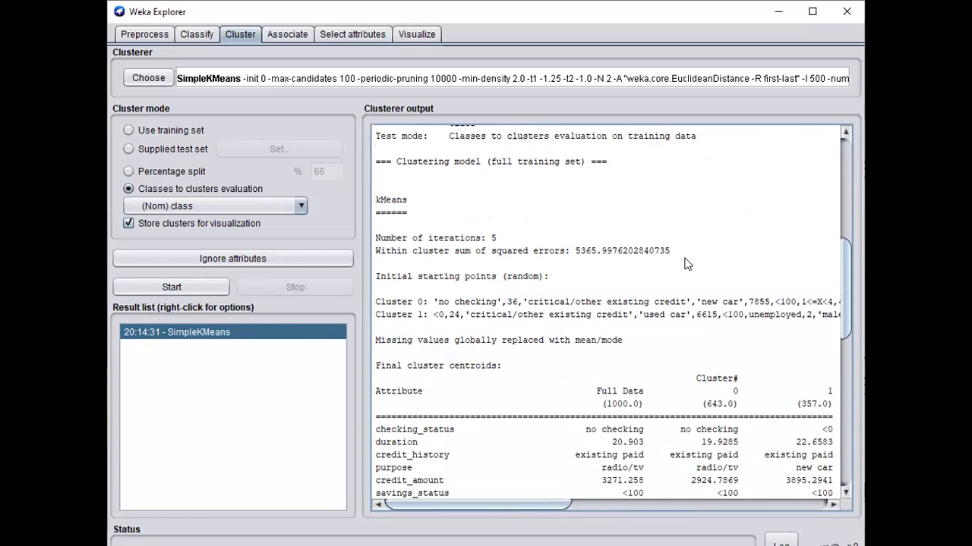
pyautogui.scroll(-2, 679, 260)
pyautogui.scroll(1, 673, 261)
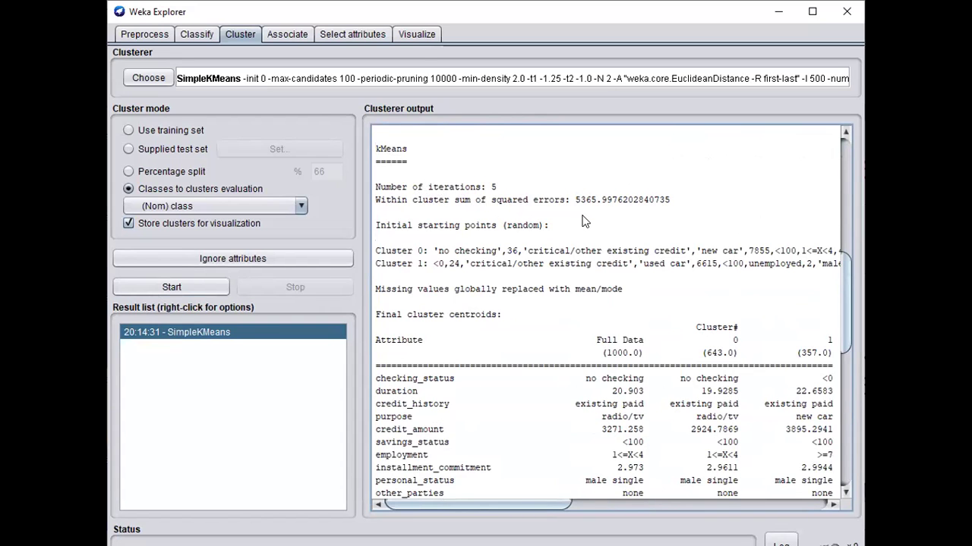
pyautogui.scroll(-2, 582, 222)
pyautogui.scroll(-1, 582, 225)
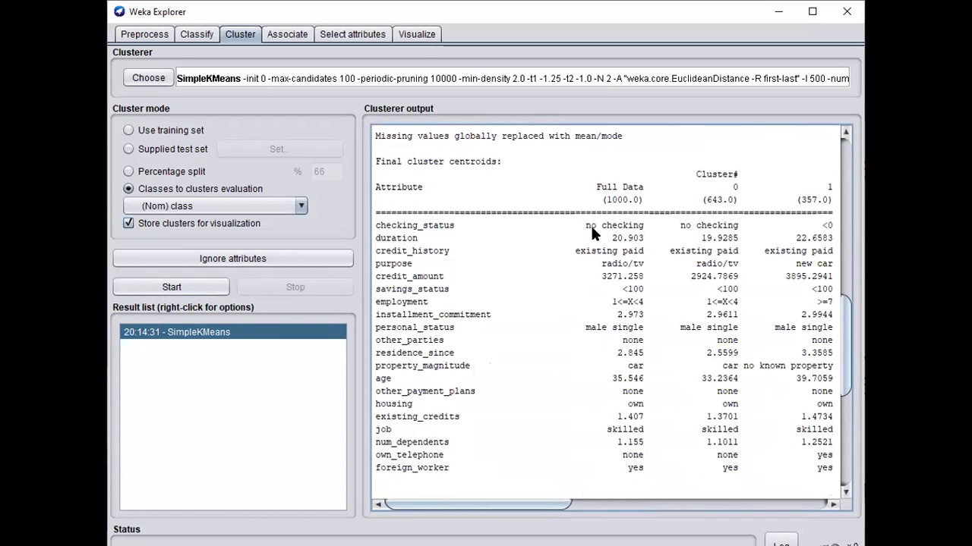
pyautogui.moveTo(529, 504); pyautogui.dragTo(590, 504)
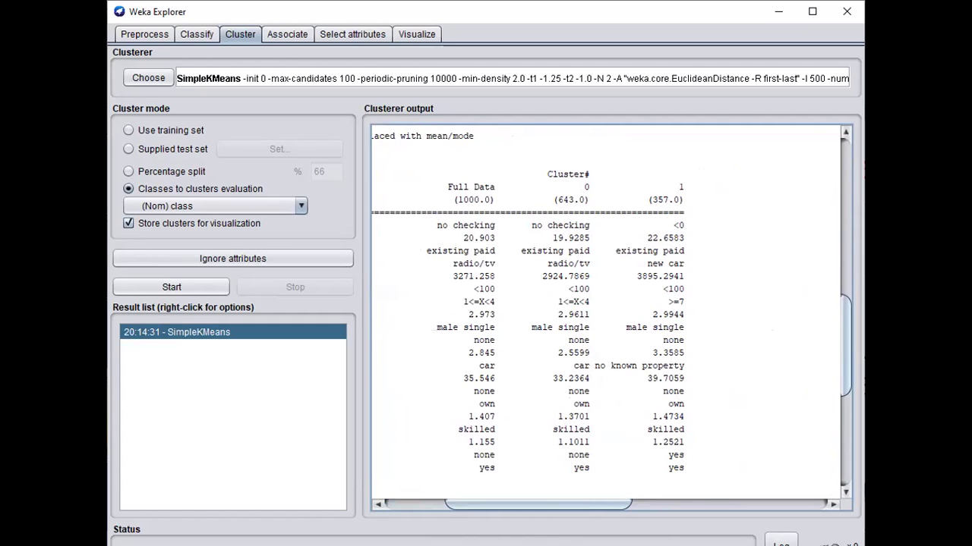
pyautogui.moveTo(598, 506); pyautogui.dragTo(563, 490)
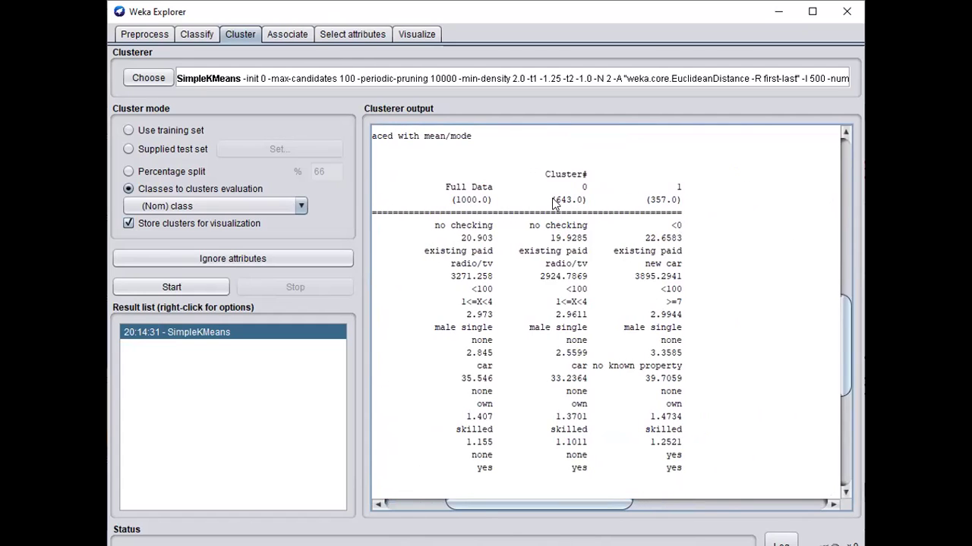
pyautogui.moveTo(548, 200); pyautogui.dragTo(571, 208)
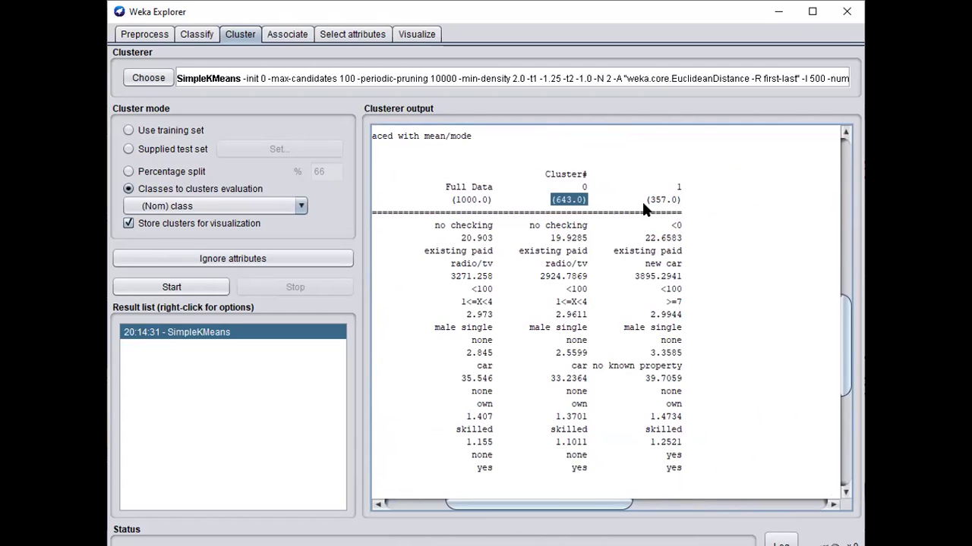
pyautogui.moveTo(591, 201); pyautogui.dragTo(543, 198)
pyautogui.moveTo(634, 199); pyautogui.dragTo(687, 205)
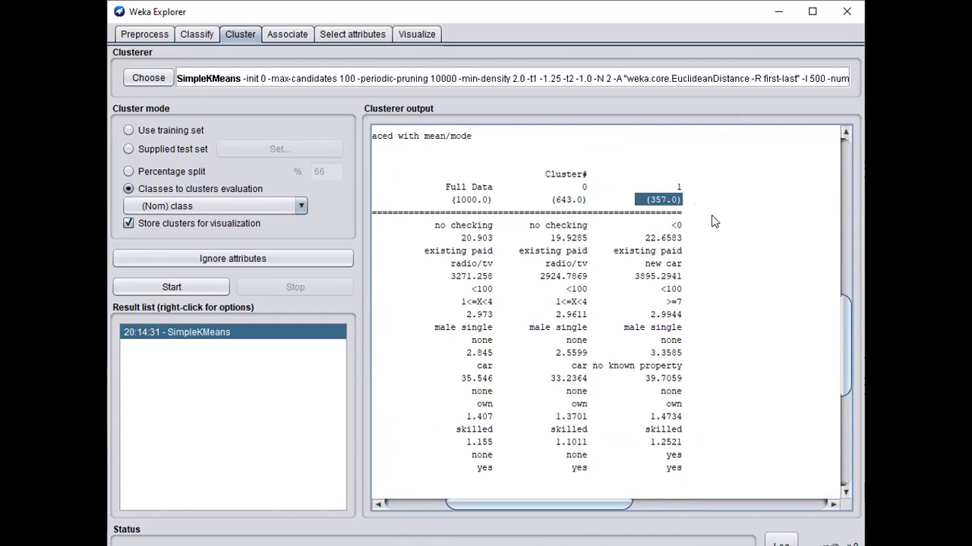
pyautogui.scroll(-4, 712, 224)
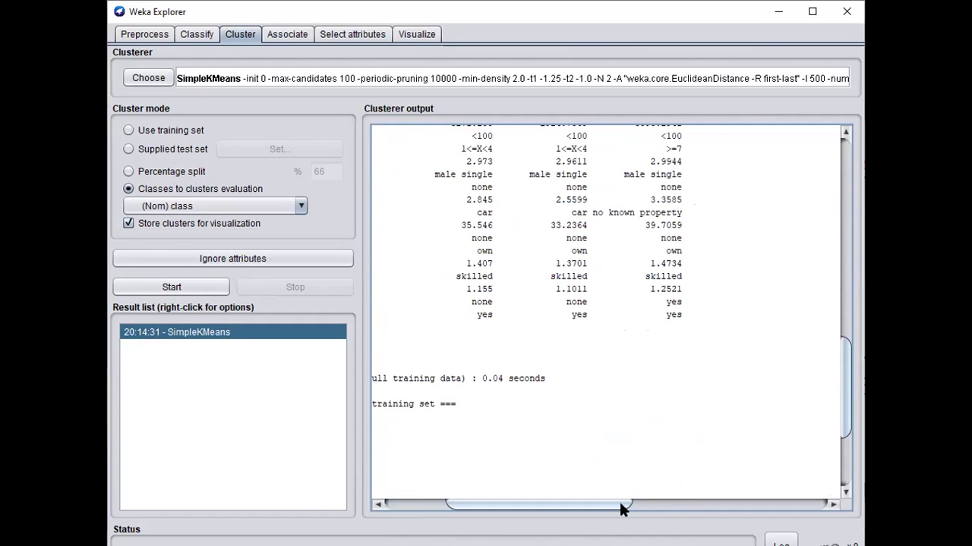
pyautogui.moveTo(618, 503); pyautogui.dragTo(545, 503)
# Review the Clustered Instances counts and classes-to-clusters matrix (389, 38.9% misclustered), then switch to the slides
pyautogui.scroll(-3, 514, 456)
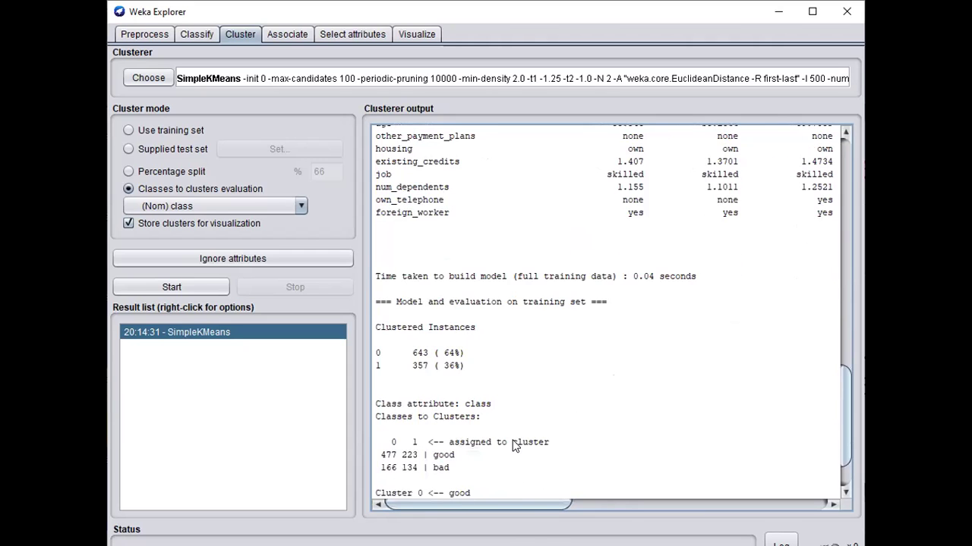
pyautogui.scroll(-1, 513, 446)
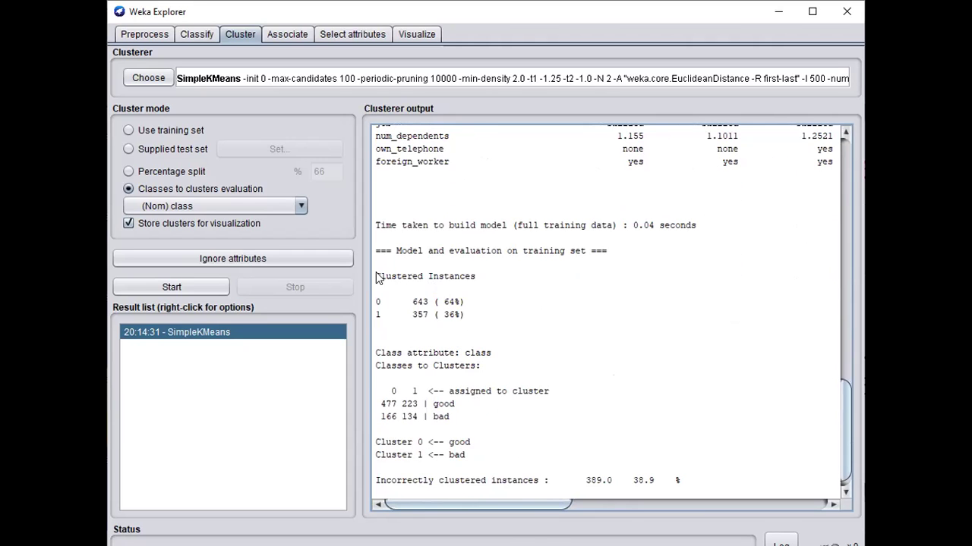
pyautogui.moveTo(376, 275); pyautogui.dragTo(480, 322)
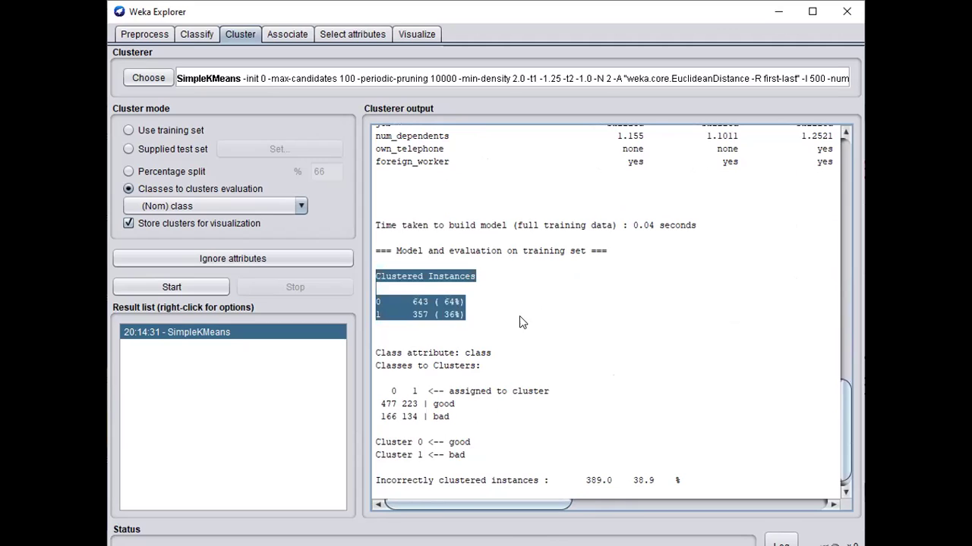
pyautogui.click(519, 316)
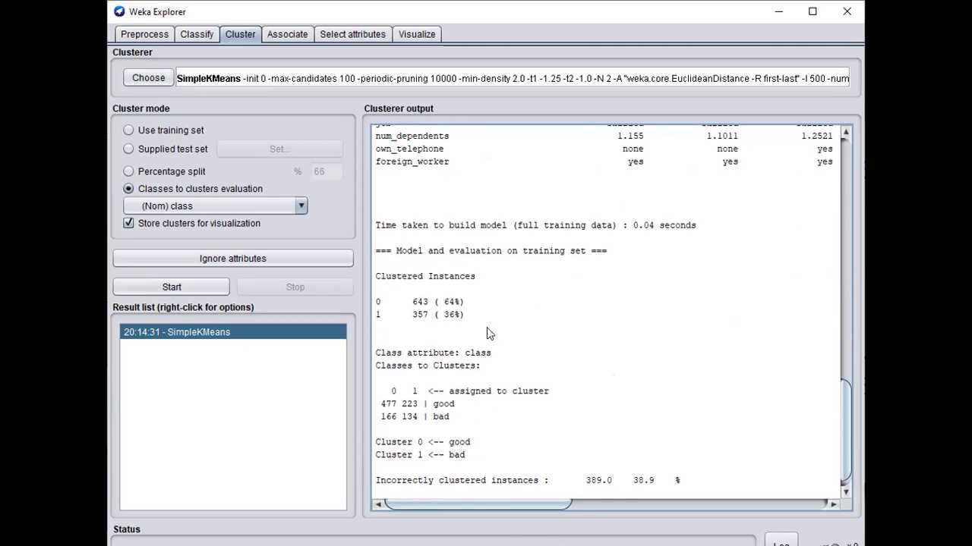
pyautogui.scroll(-1, 505, 334)
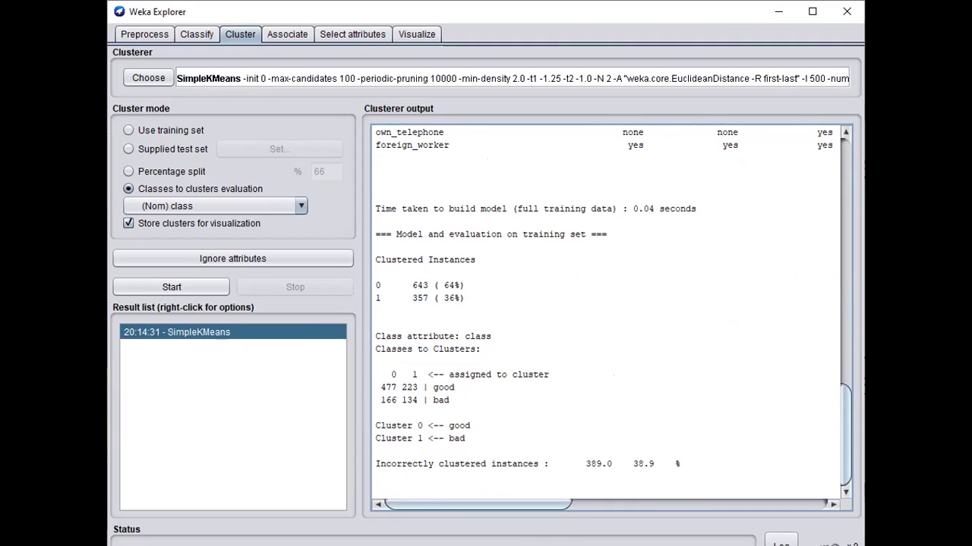
pyautogui.hotkey('alt', 'Tab')
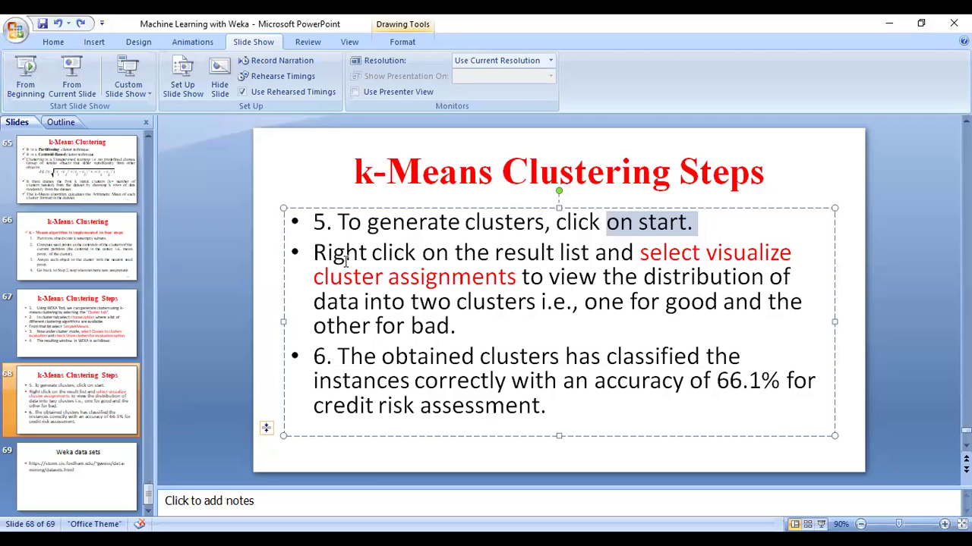
# Highlight the slide's step on visualizing cluster assignments and the 66.1% accuracy figure
pyautogui.moveTo(316, 253); pyautogui.dragTo(408, 277)
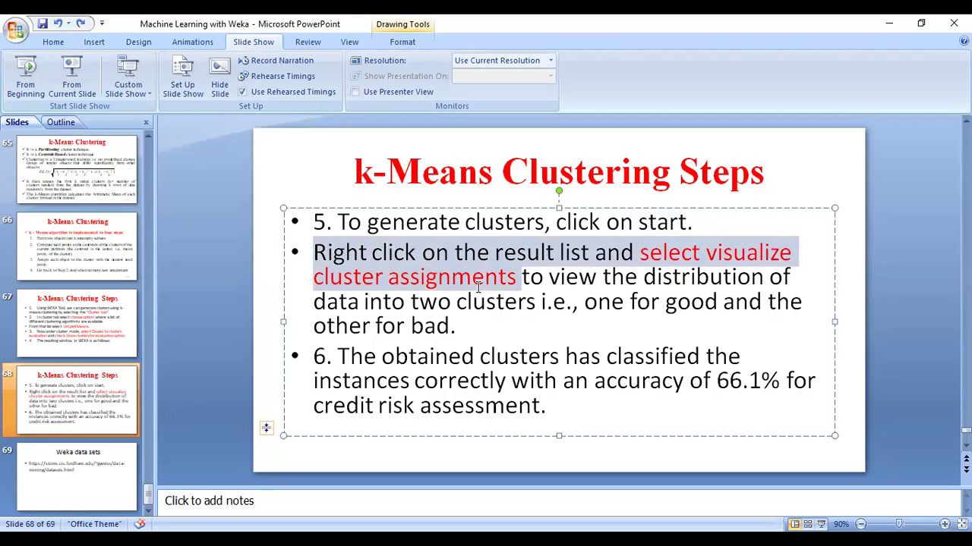
pyautogui.click(577, 327)
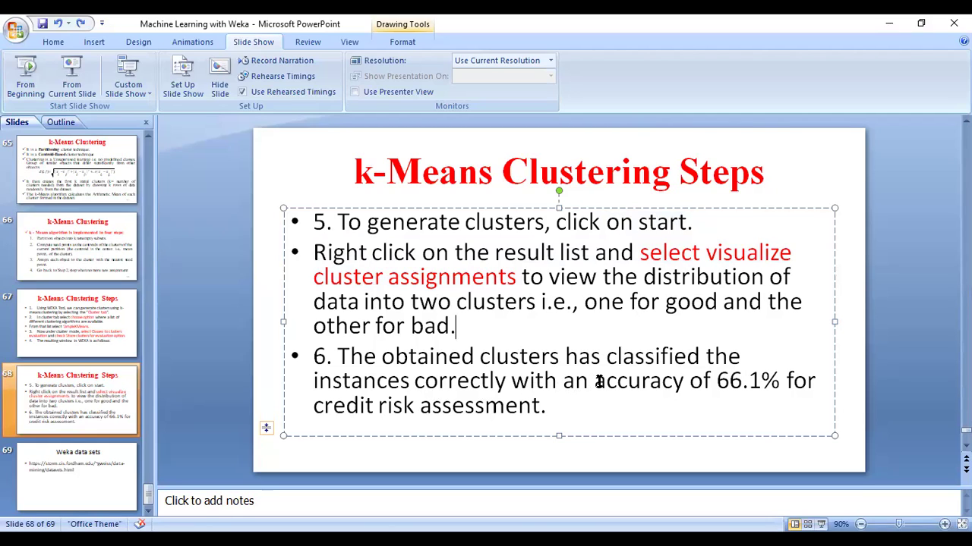
pyautogui.moveTo(594, 381); pyautogui.dragTo(780, 381)
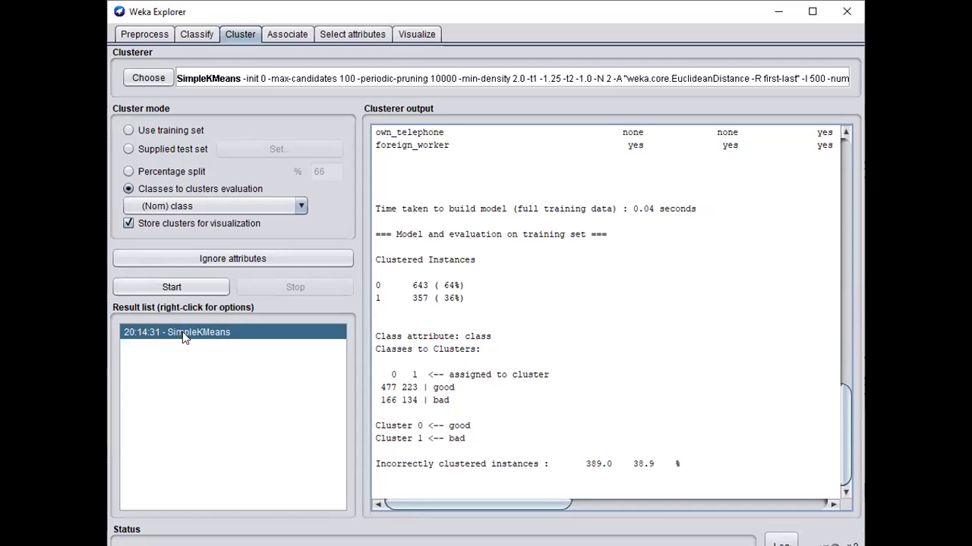
# Visualize the two-cluster run's assignments, browse the X-axis attributes, then bring up the SimpleKMeans settings
pyautogui.rightClick(183, 332)
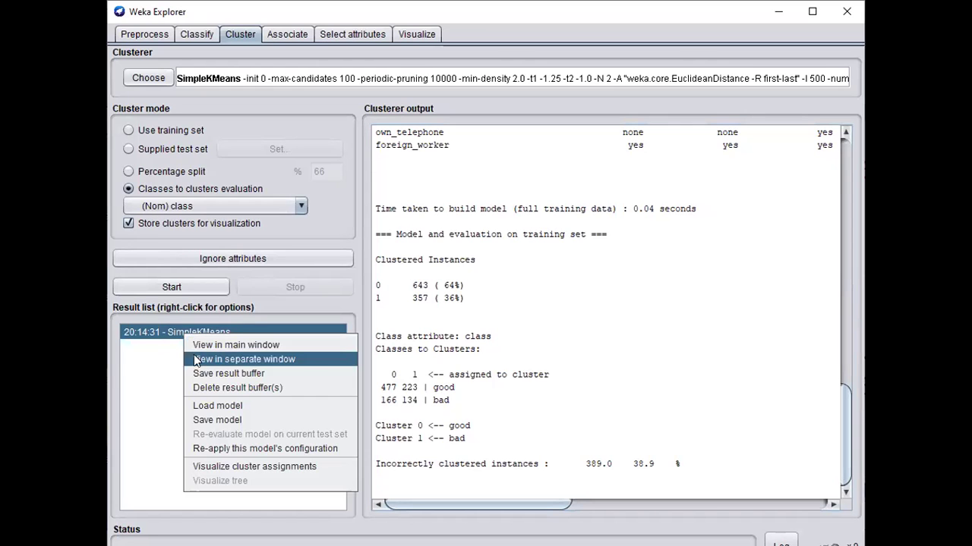
pyautogui.click(246, 467)
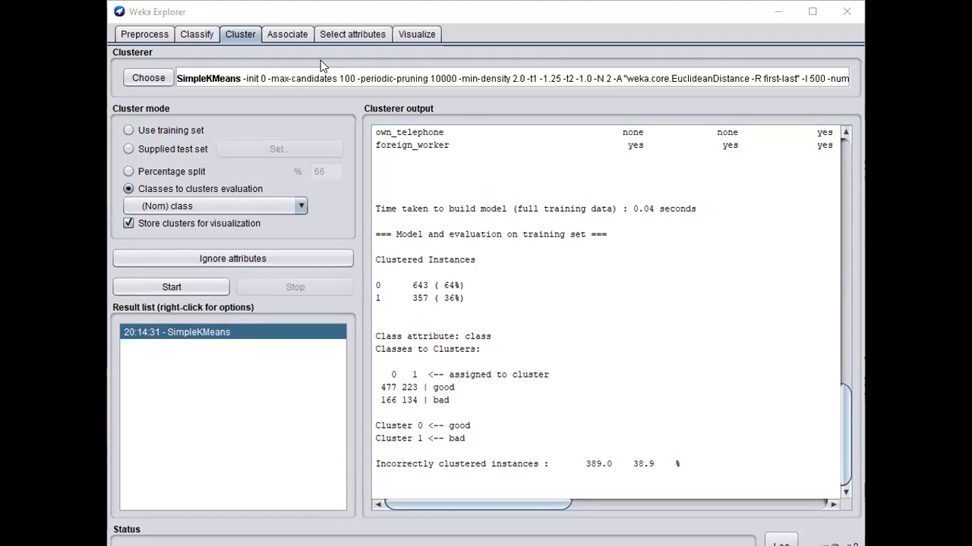
pyautogui.hotkey('alt', 'Down')
pyautogui.press('Down')
pyautogui.press('Down')
pyautogui.press('Down')
pyautogui.press('Down')
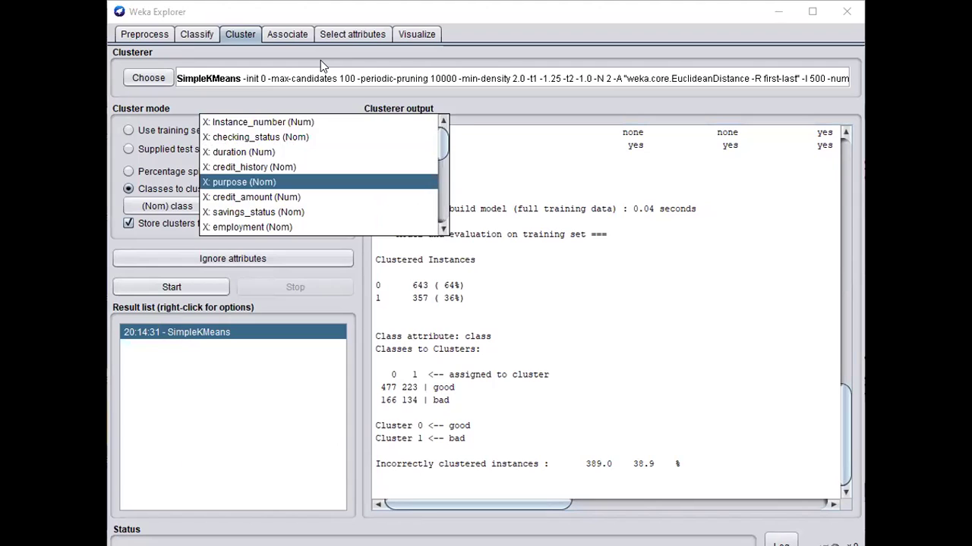
pyautogui.press('Escape')
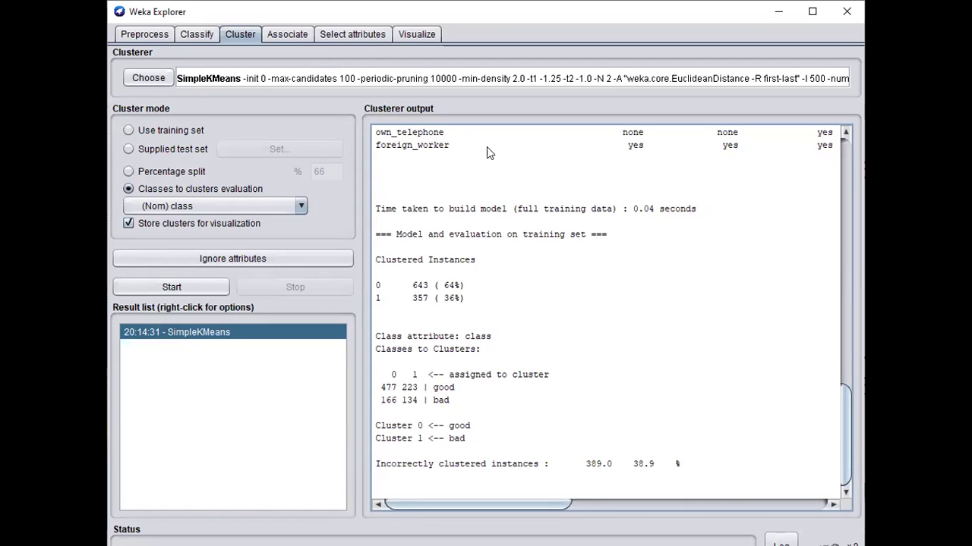
pyautogui.click(408, 76)
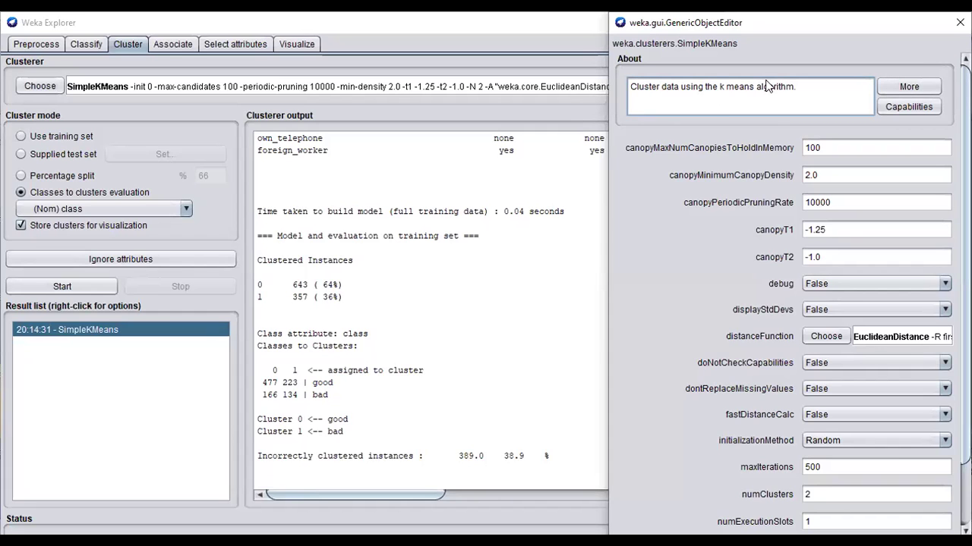
# Change SimpleKMeans numClusters from 2 to 3 and close the settings editor
pyautogui.scroll(-1, 891, 283)
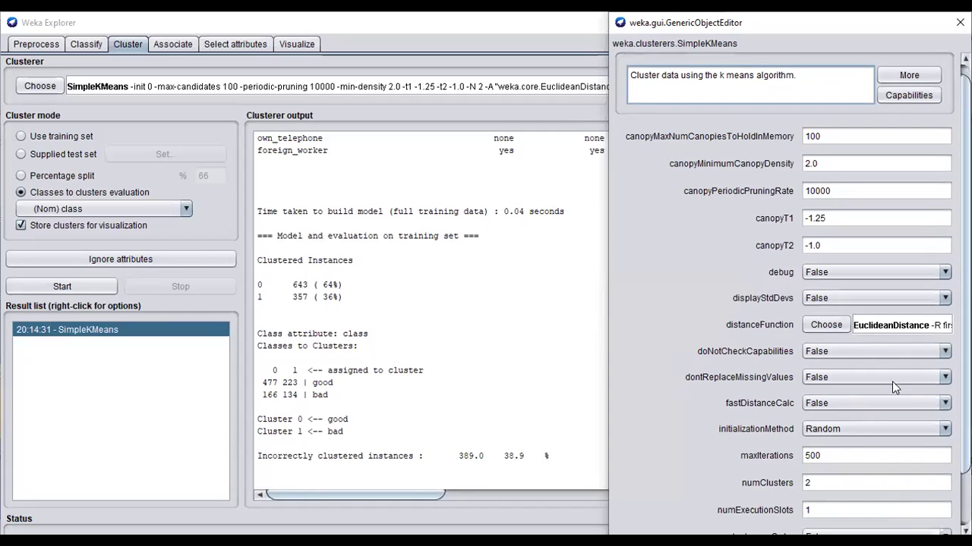
pyautogui.click(835, 483)
pyautogui.press('BackSpace')
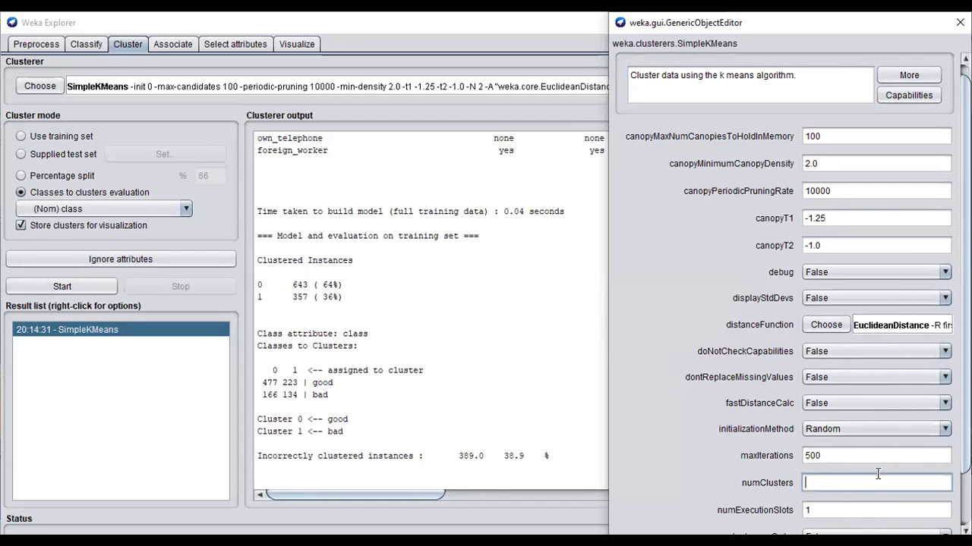
pyautogui.write('3')
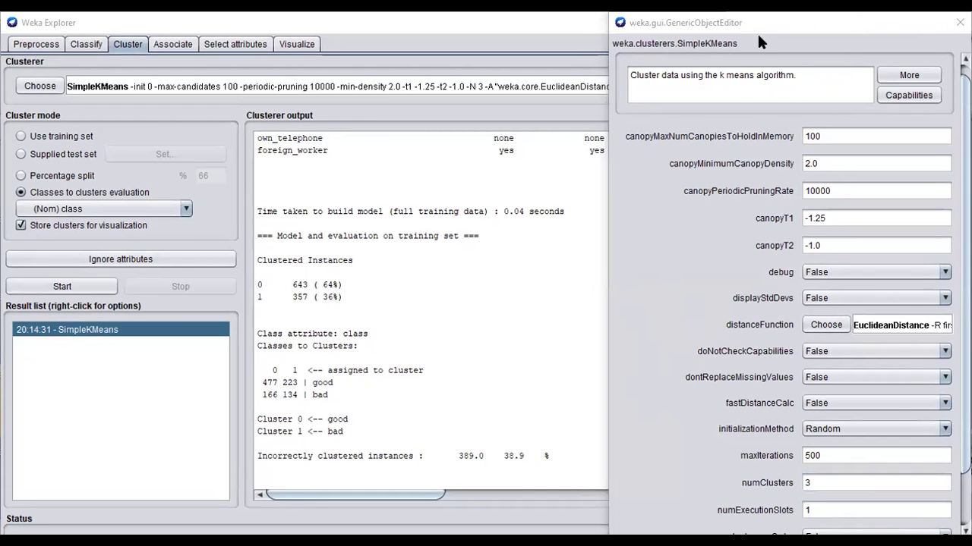
pyautogui.press('super+Down')
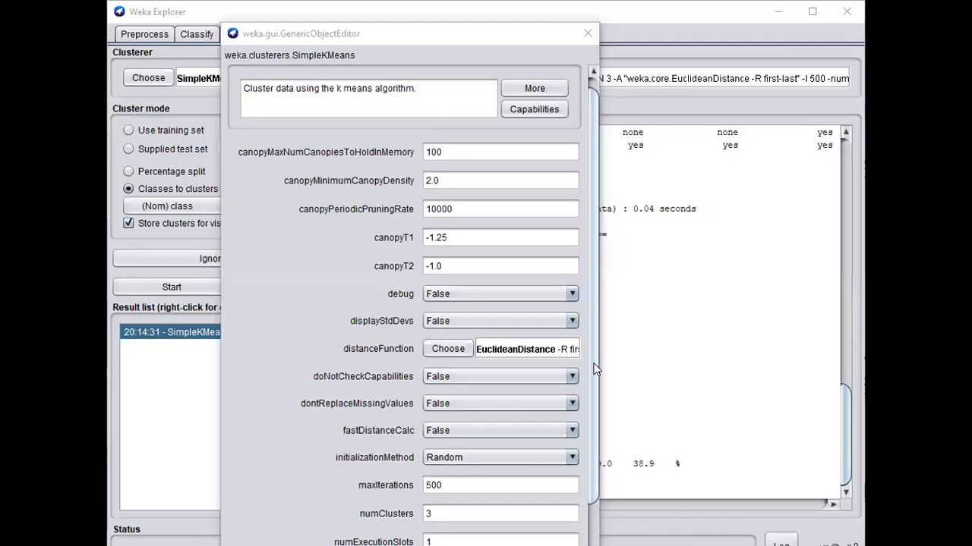
pyautogui.scroll(-3, 596, 369)
pyautogui.click(458, 452)
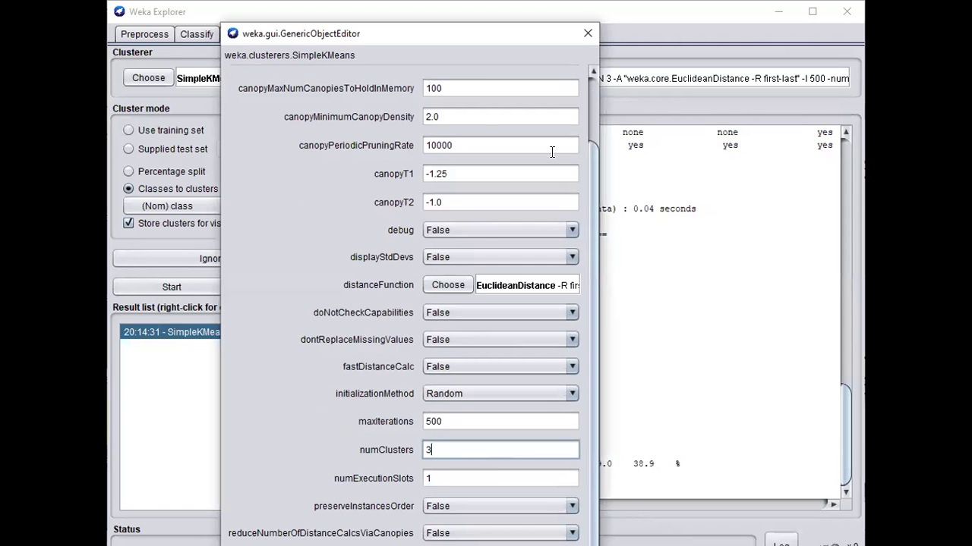
pyautogui.moveTo(349, 33); pyautogui.dragTo(467, 137)
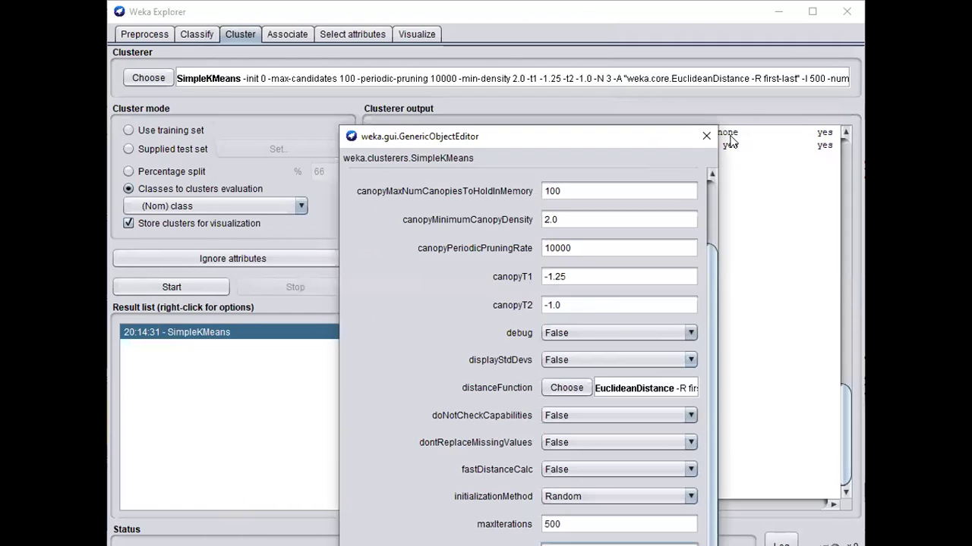
pyautogui.click(706, 136)
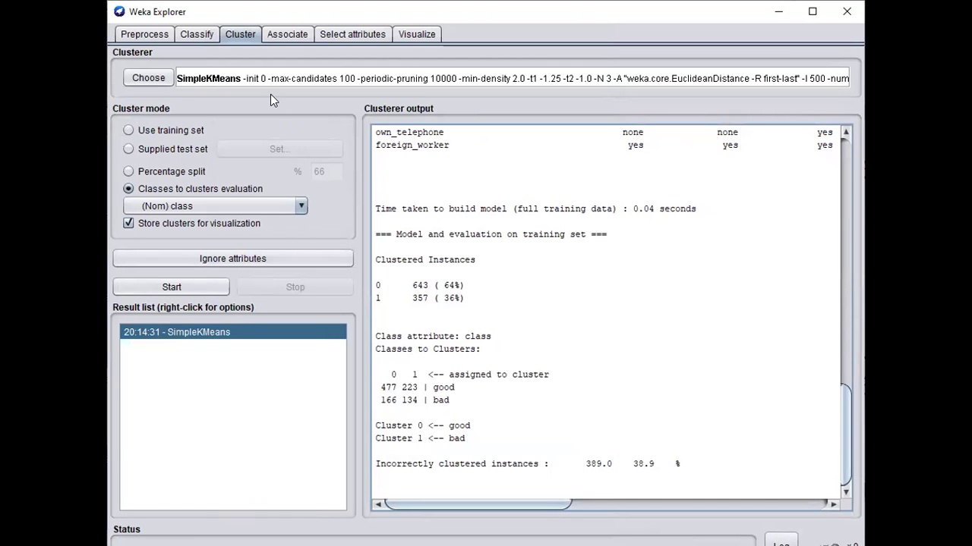
# Run SimpleKMeans with 3 clusters and review the 484, 190 and 326 cluster counts
pyautogui.click(197, 286)
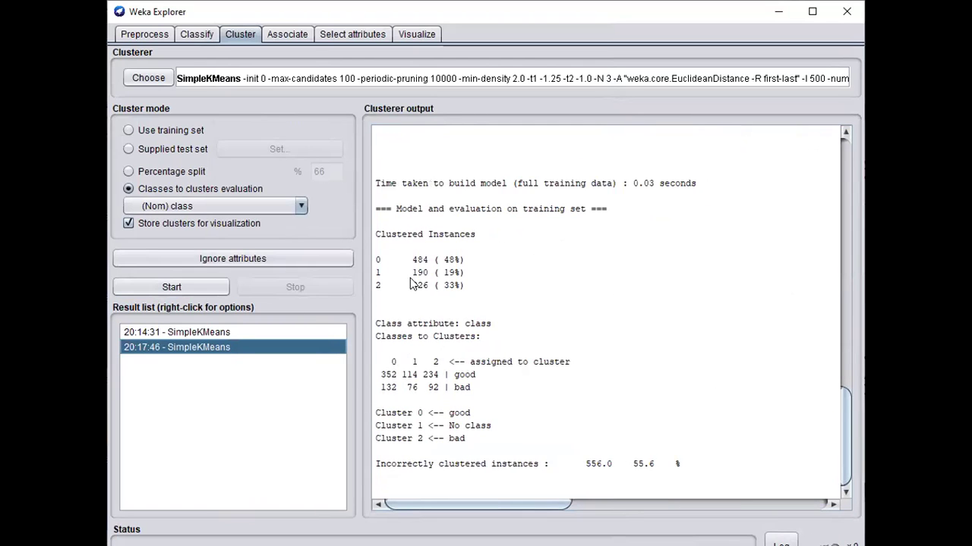
pyautogui.moveTo(375, 232); pyautogui.dragTo(465, 287)
pyautogui.scroll(9, 693, 490)
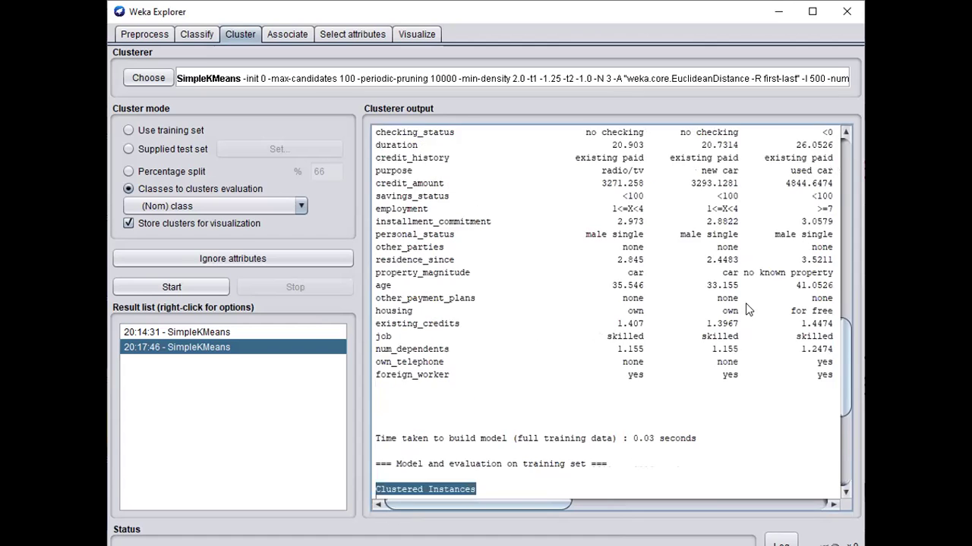
pyautogui.moveTo(536, 502); pyautogui.dragTo(631, 505)
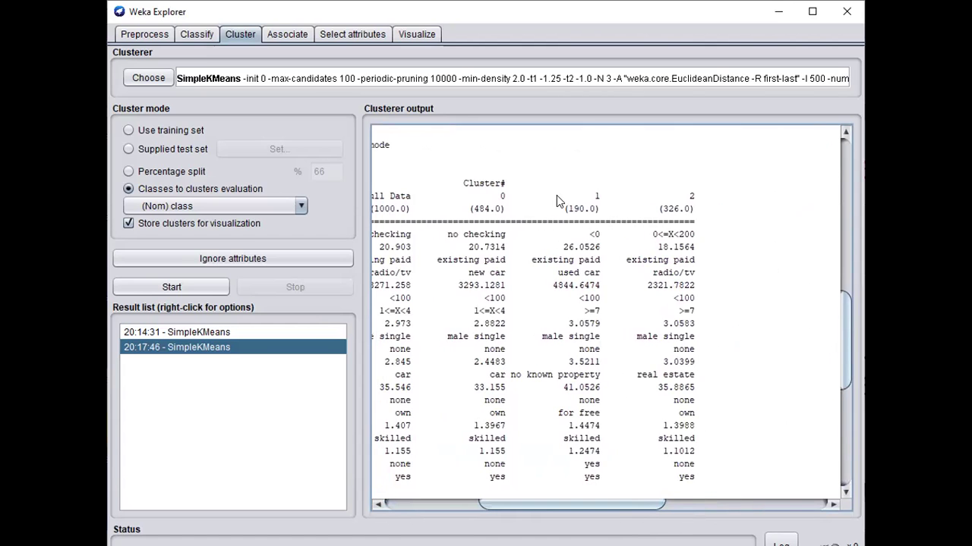
pyautogui.scroll(-7, 711, 231)
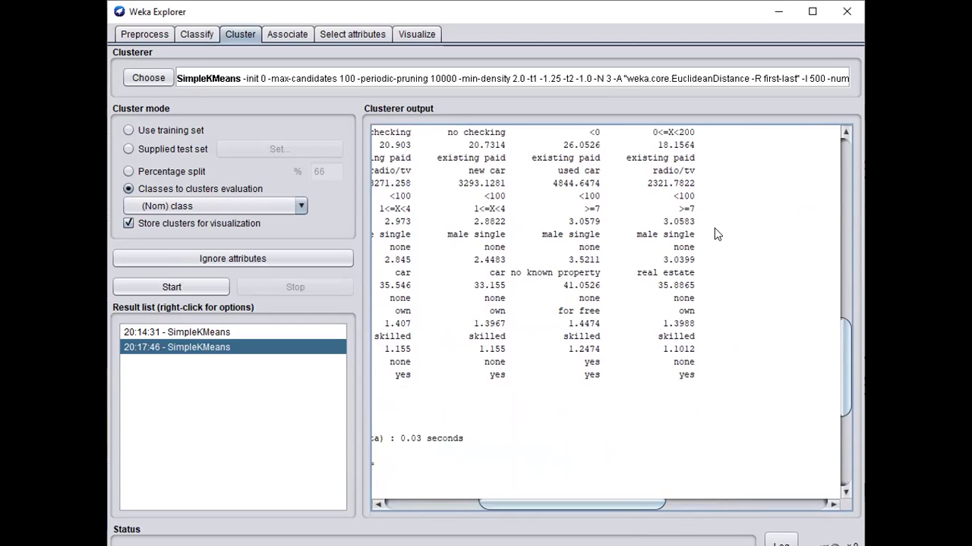
pyautogui.moveTo(636, 507); pyautogui.dragTo(501, 501)
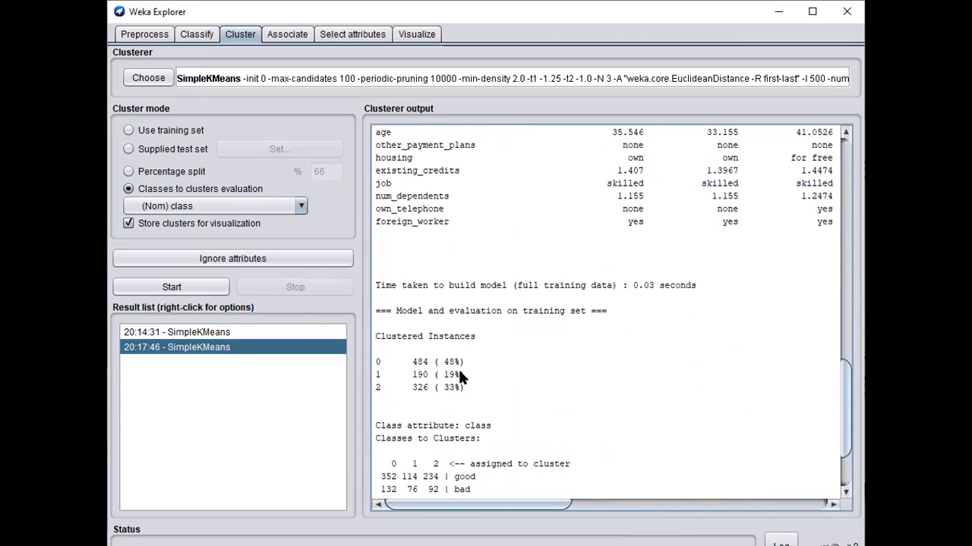
pyautogui.moveTo(373, 363); pyautogui.dragTo(425, 388)
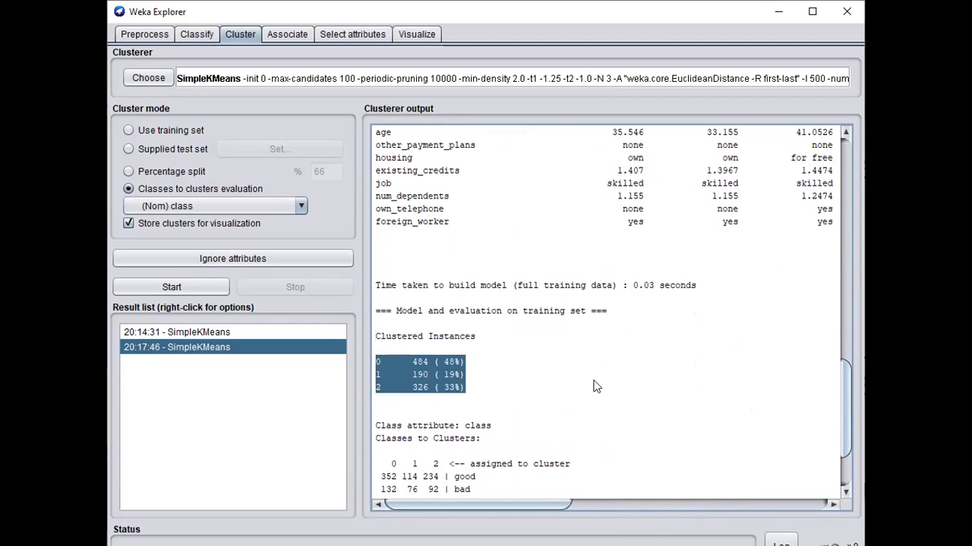
pyautogui.click(519, 382)
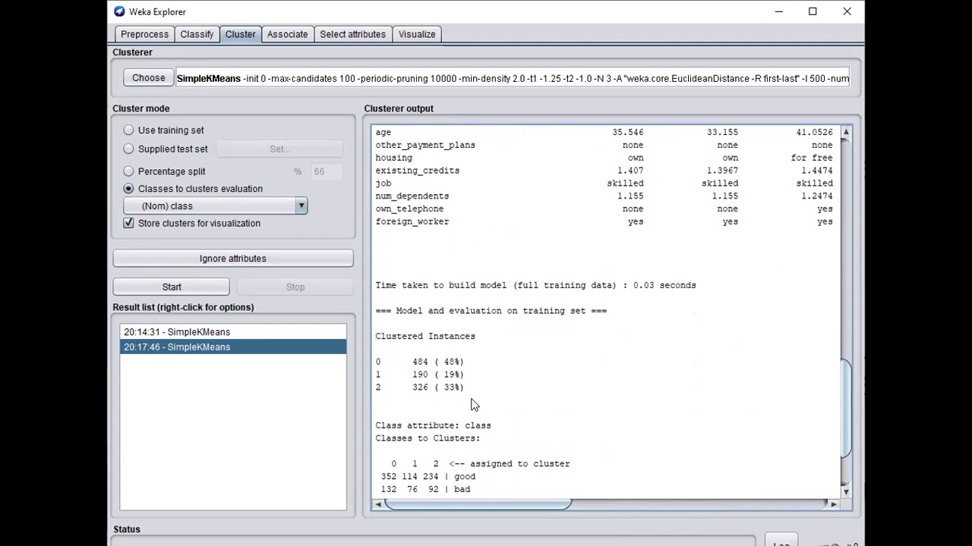
pyautogui.moveTo(499, 407); pyautogui.dragTo(353, 363)
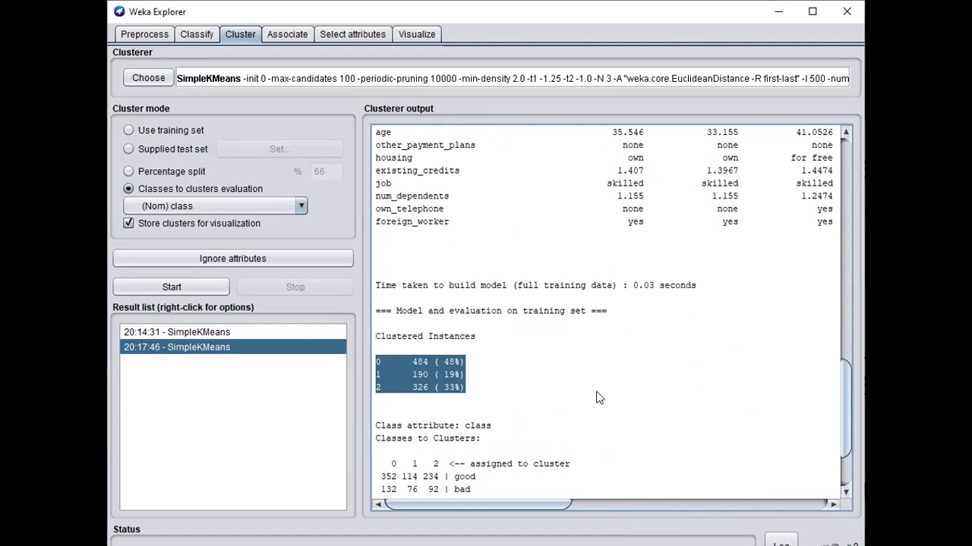
pyautogui.scroll(-3, 620, 374)
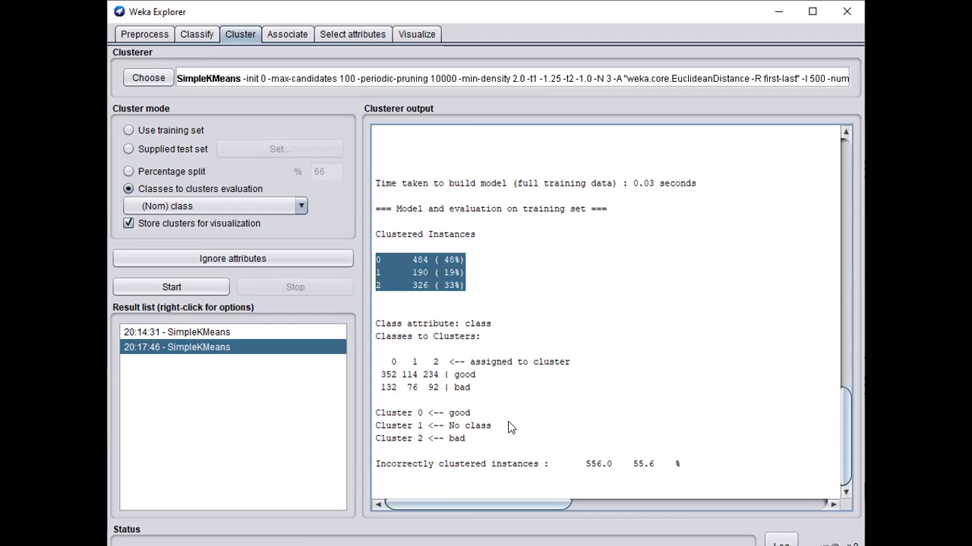
# Visualize cluster assignments for the 20:17:46 three-cluster SimpleKMeans result
pyautogui.rightClick(214, 351)
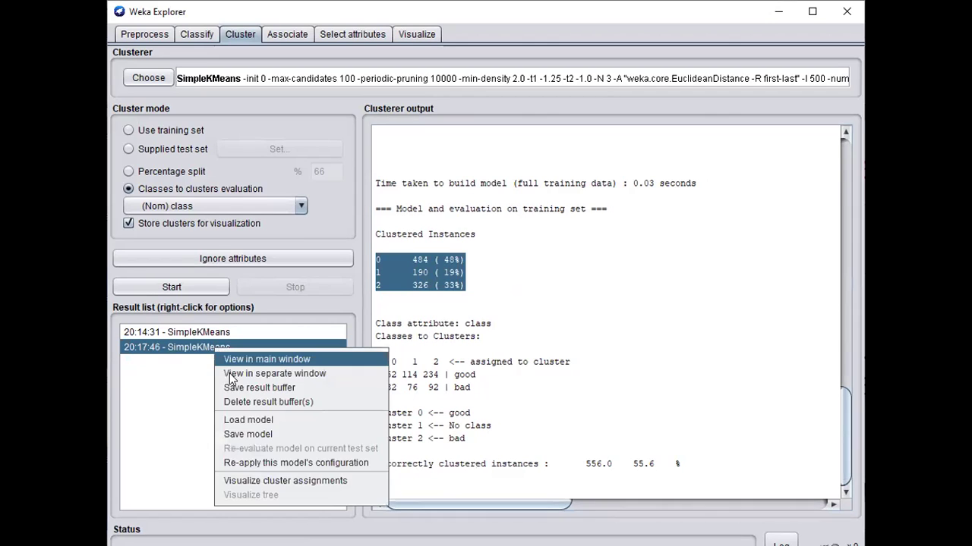
pyautogui.click(282, 481)
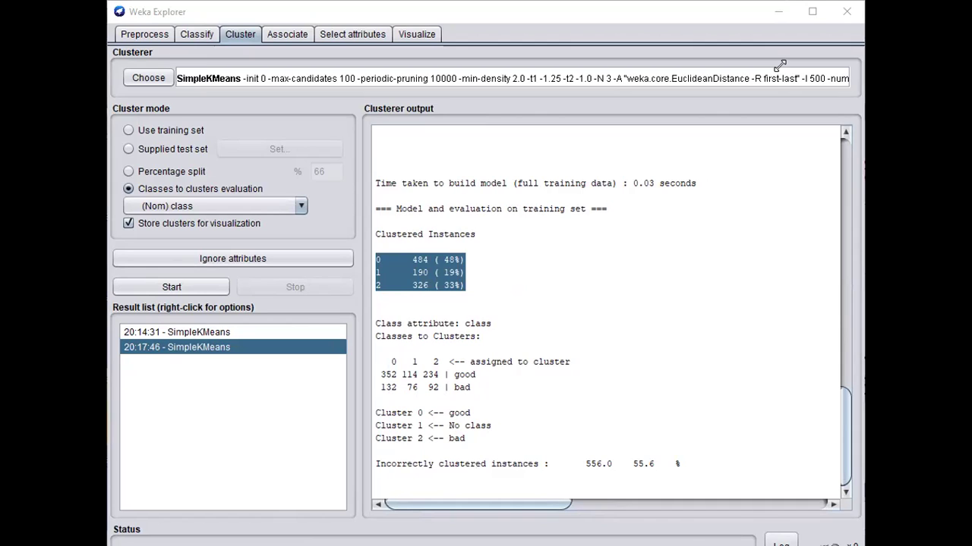
# Set SimpleKMeans numClusters to 4 and start the clustering run
pyautogui.click(429, 76)
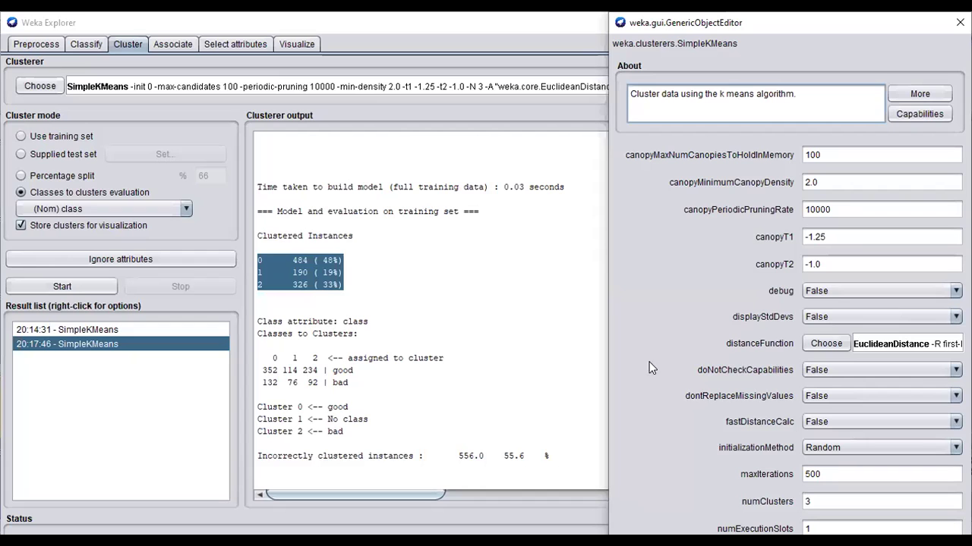
pyautogui.click(867, 507)
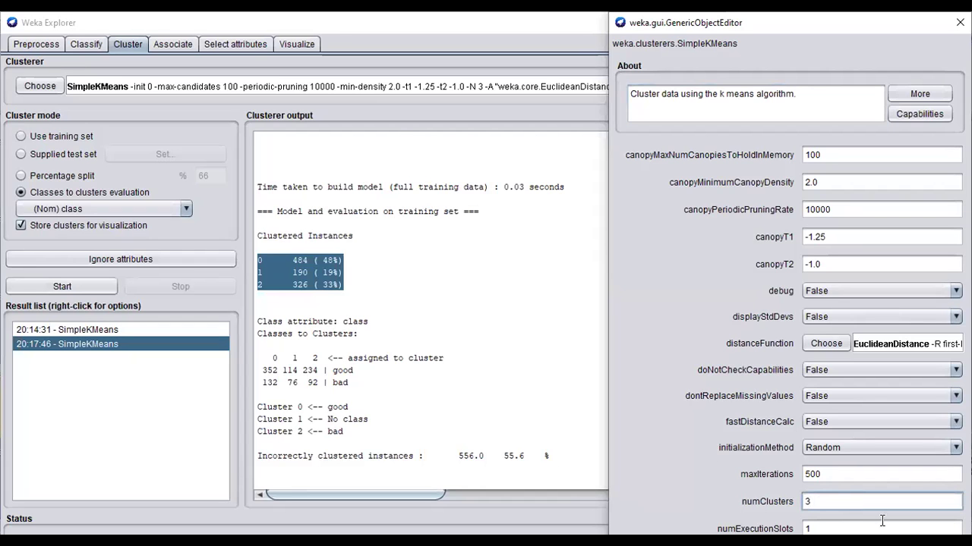
pyautogui.press('BackSpace')
pyautogui.write('4')
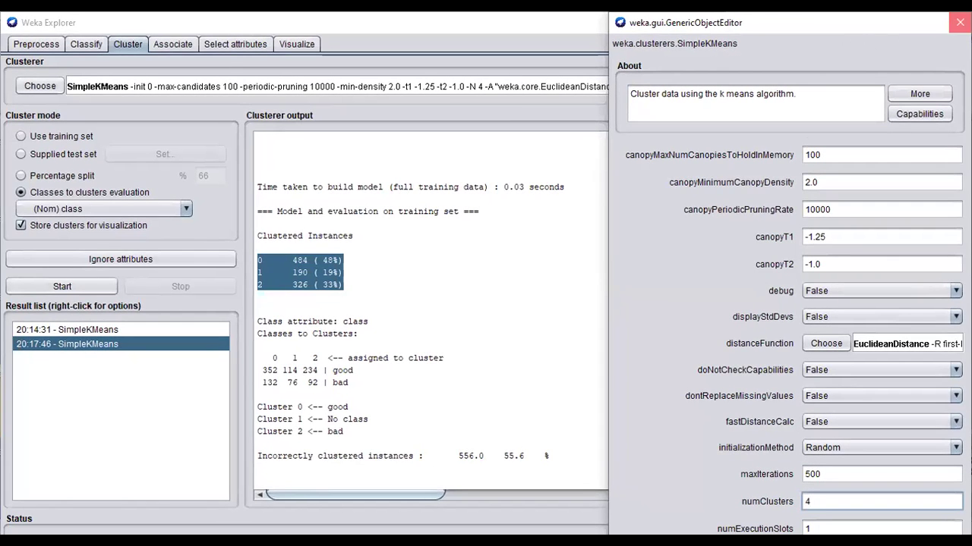
pyautogui.click(960, 22)
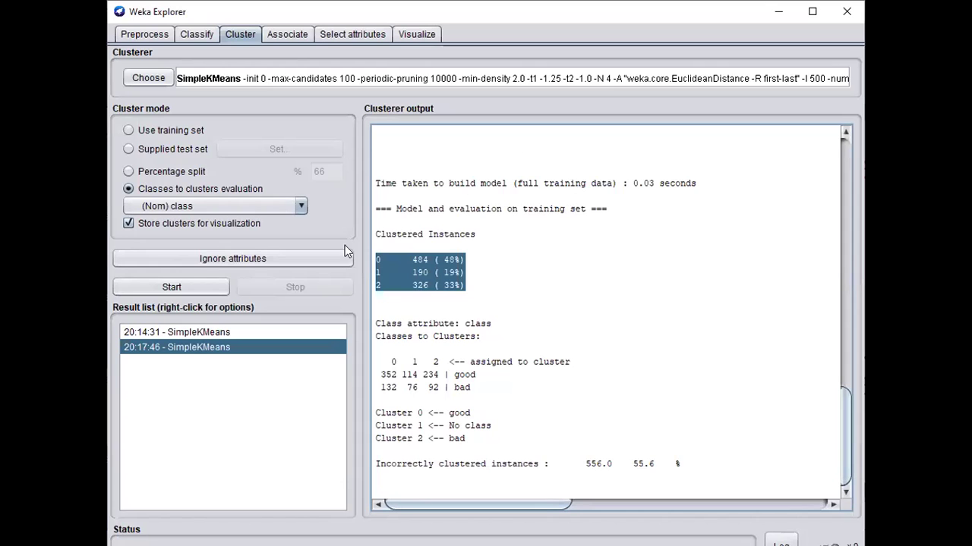
pyautogui.click(176, 289)
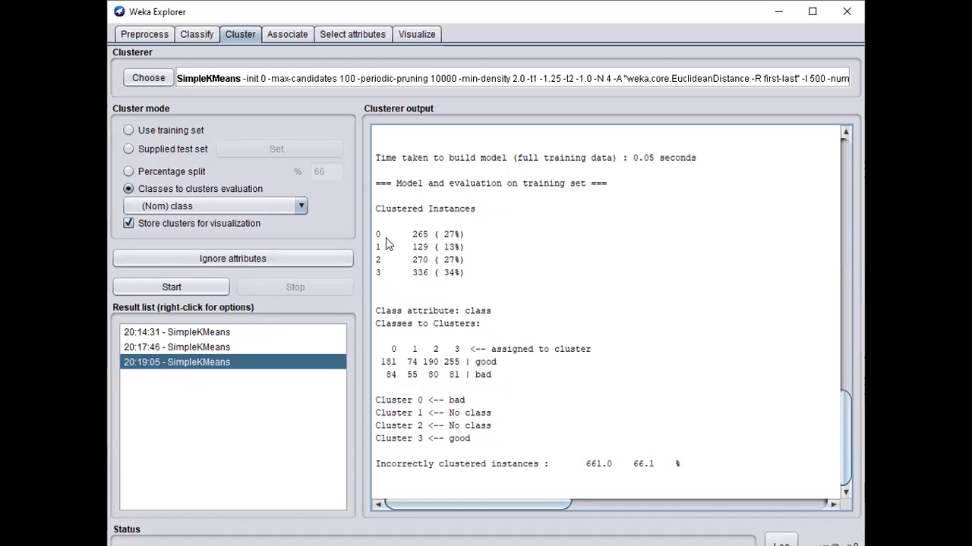
pyautogui.moveTo(375, 232); pyautogui.dragTo(485, 272)
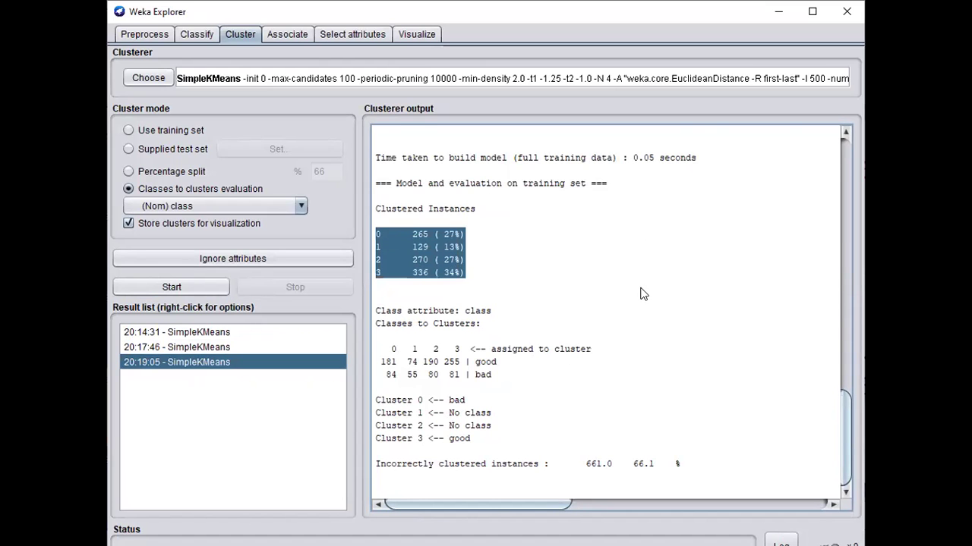
pyautogui.scroll(10, 746, 241)
pyautogui.moveTo(516, 507); pyautogui.dragTo(469, 510)
pyautogui.scroll(-10, 832, 412)
pyautogui.moveTo(494, 414); pyautogui.dragTo(440, 418)
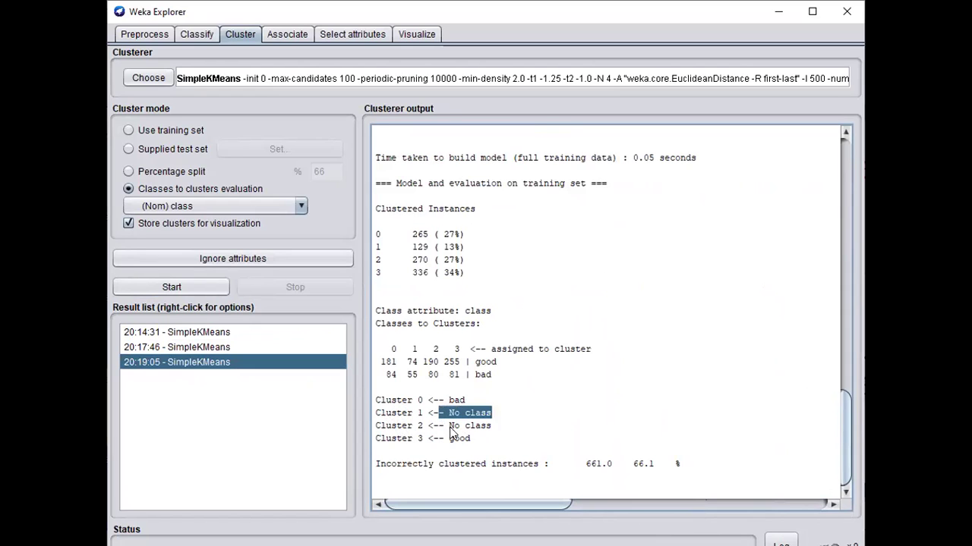
pyautogui.moveTo(509, 432); pyautogui.dragTo(466, 428)
pyautogui.moveTo(470, 278); pyautogui.dragTo(365, 234)
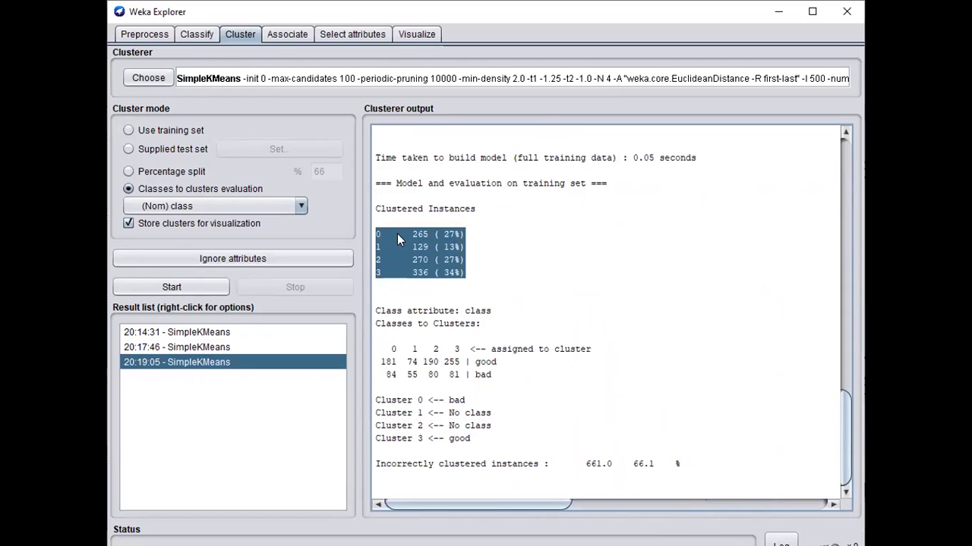